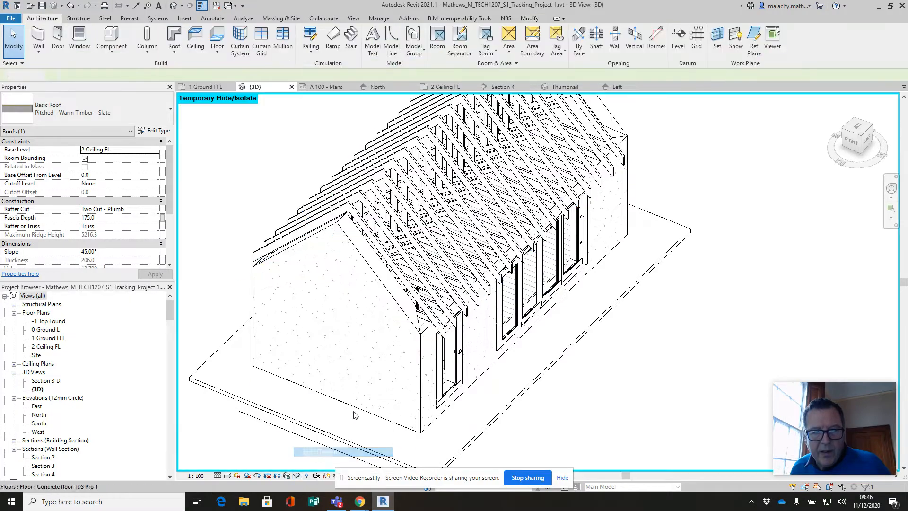
Inspect the trusses in the 3D view and Section 4, and reset Temporary Hide/Isolate in the 3D view to restore the roof covering.
middle_click_drag(666, 349, 473, 279, "shift")
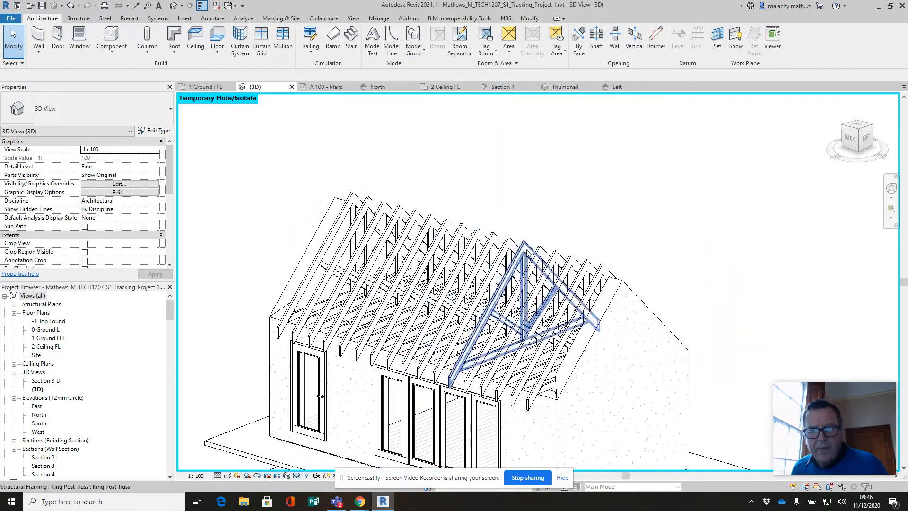
middle_click_drag(527, 284, 562, 230)
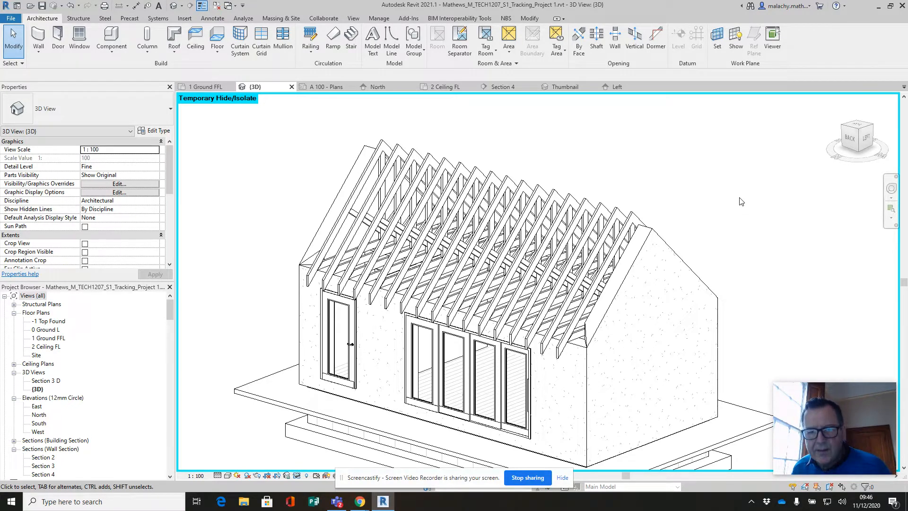
middle_click_drag(758, 214, 519, 300, "shift")
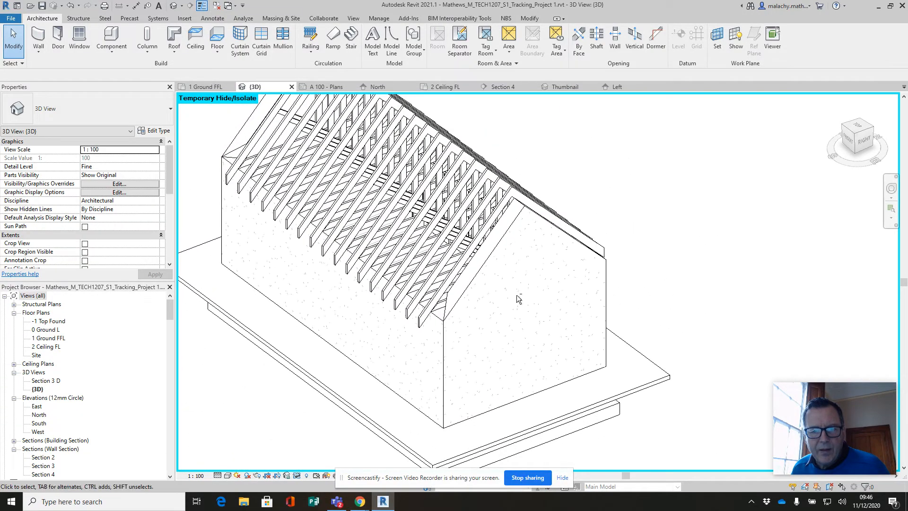
left_click(512, 88)
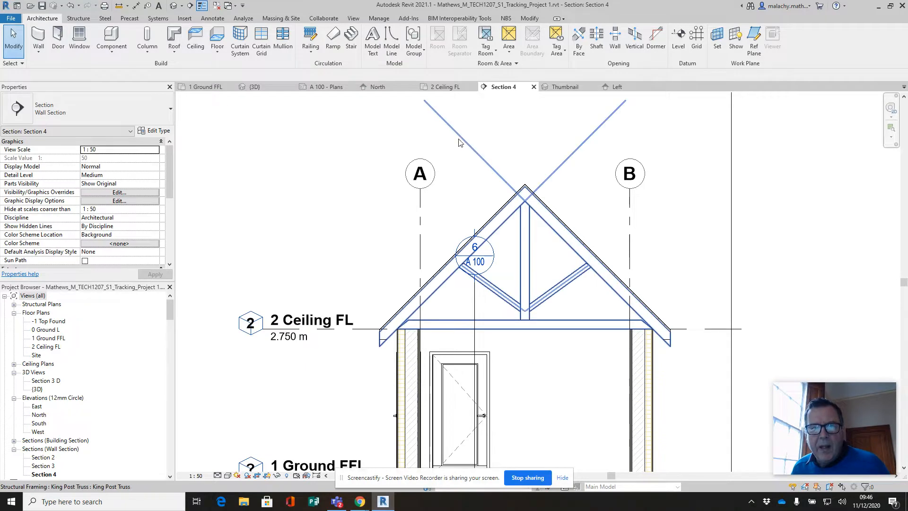
left_click(278, 91)
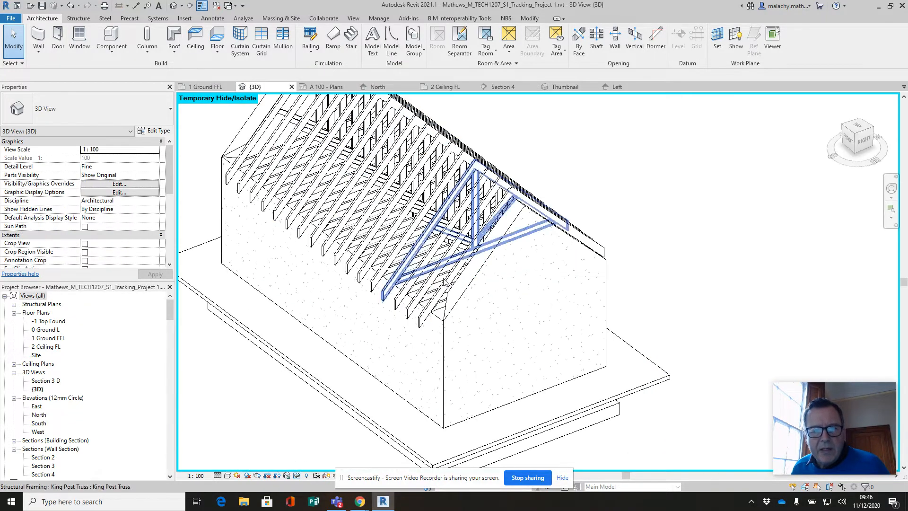
left_click(297, 475)
left_click(308, 465)
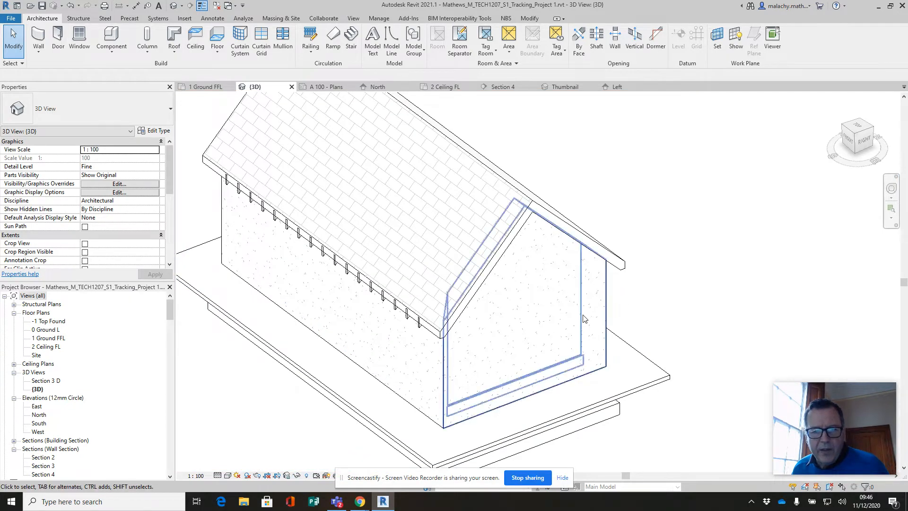
Start a roof fascia and set the profile of the Fascia type to Fascia-Flat : 19 x 286mm.
scroll(422, 337, "up", 5)
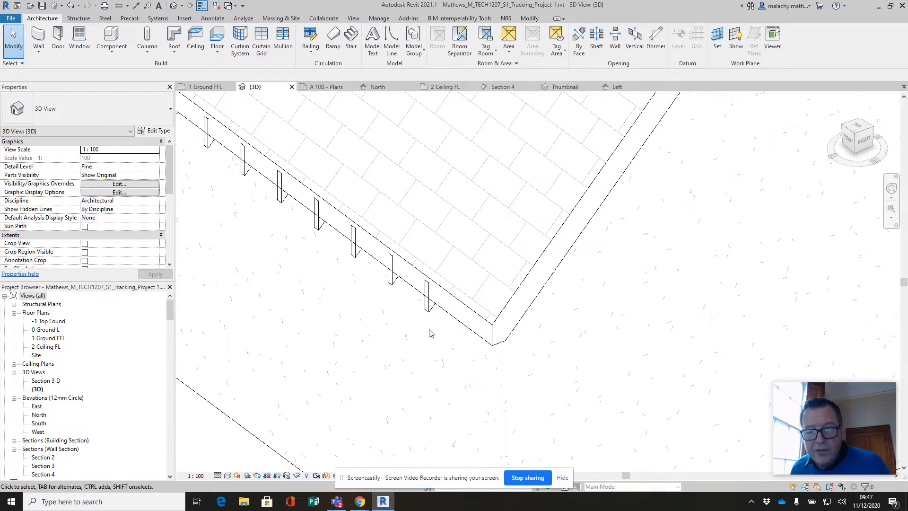
scroll(430, 330, "down", 1)
middle_click_drag(429, 330, 493, 316)
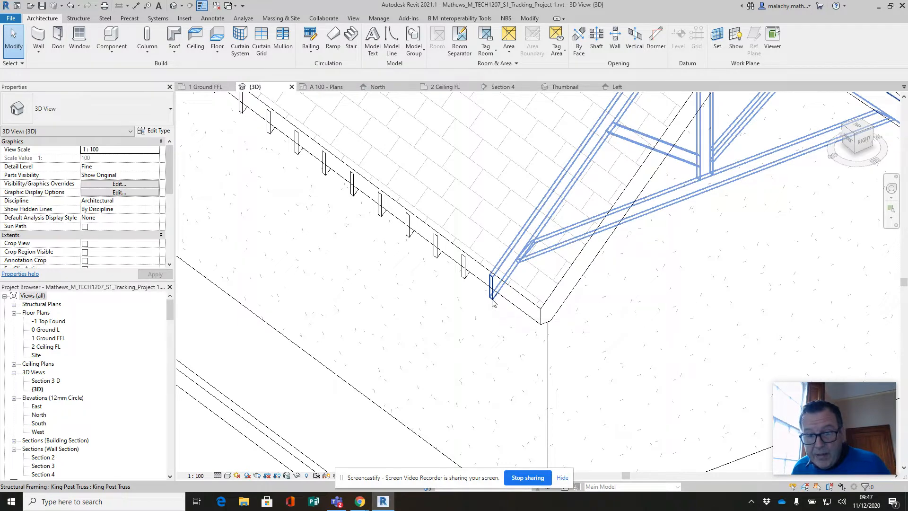
scroll(497, 348, "down", 2)
middle_click_drag(500, 351, 580, 418)
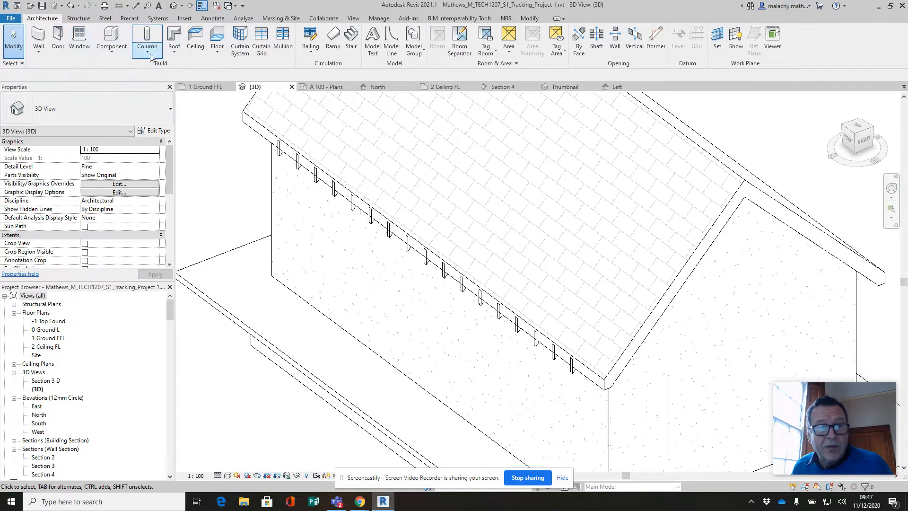
left_click(174, 50)
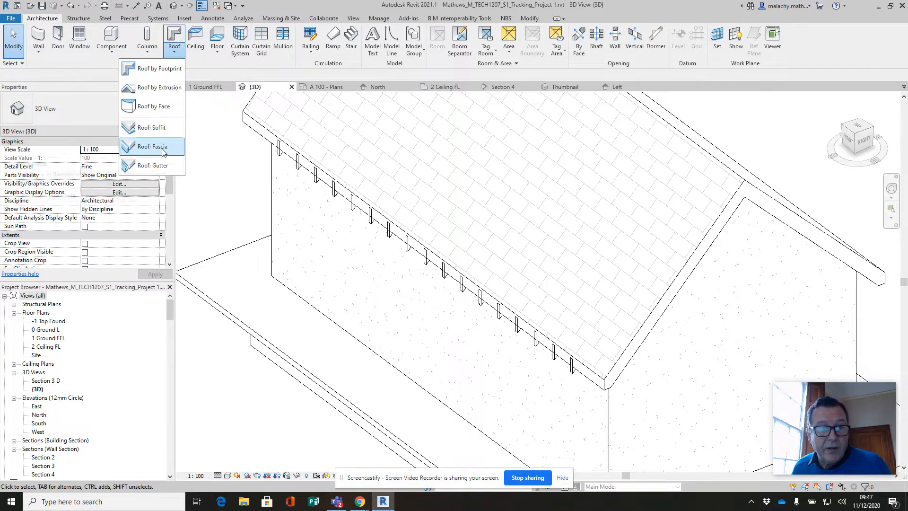
left_click(168, 147)
left_click(155, 132)
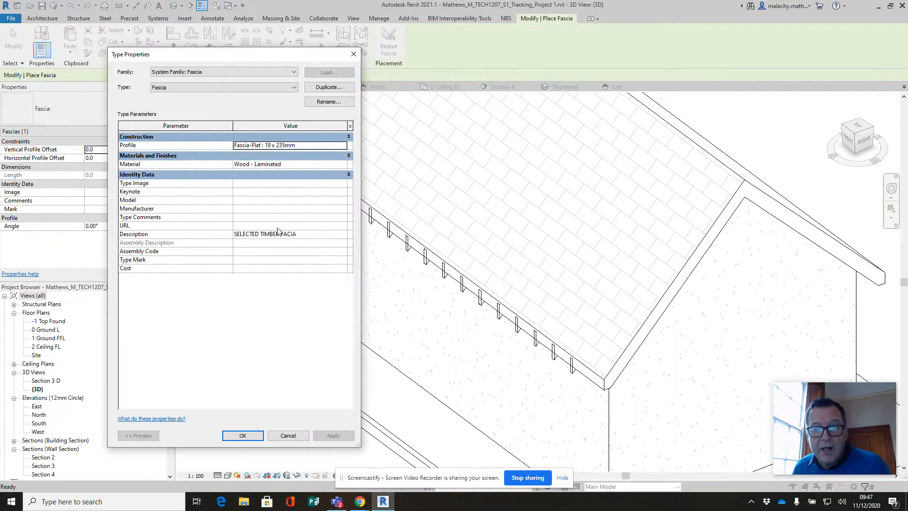
left_click(343, 150)
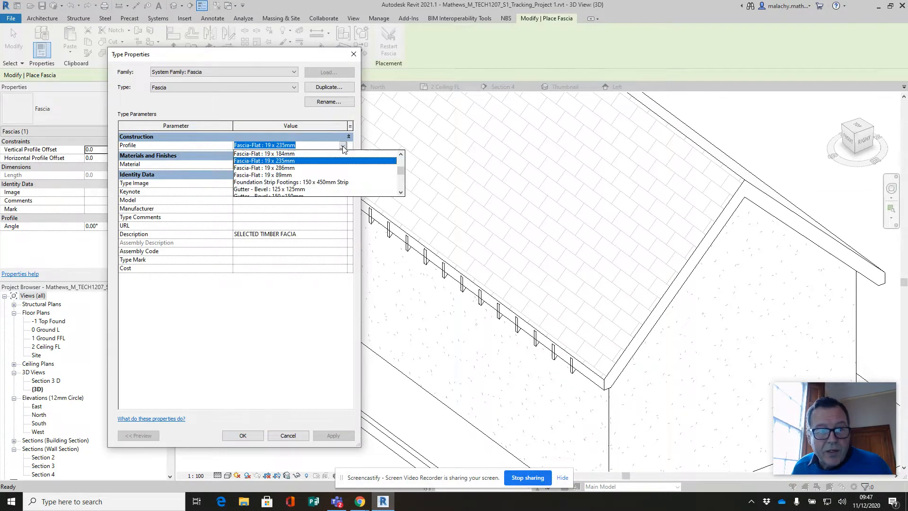
left_click(285, 168)
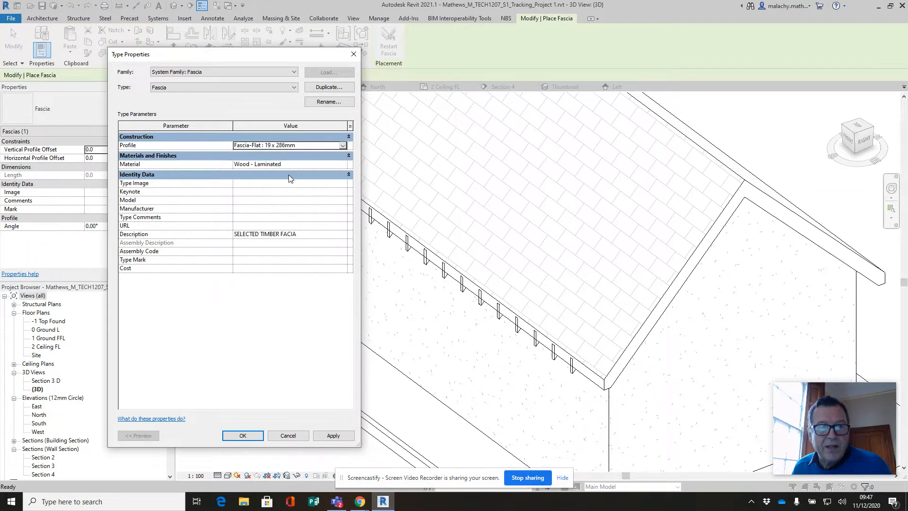
left_click(242, 435)
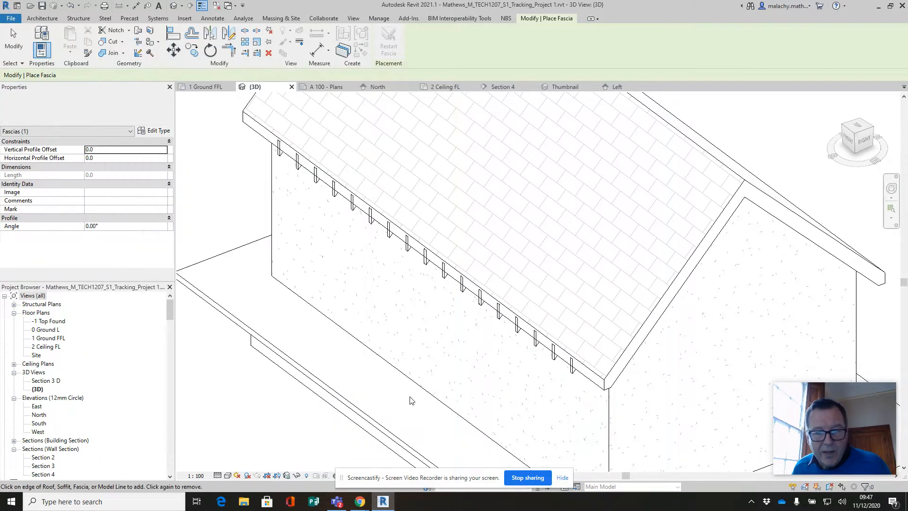
Place the fascia along the horizontal eaves edges on both long sides of the pitched slate roof.
left_click(585, 373)
middle_click_drag(677, 352, 511, 241, "shift")
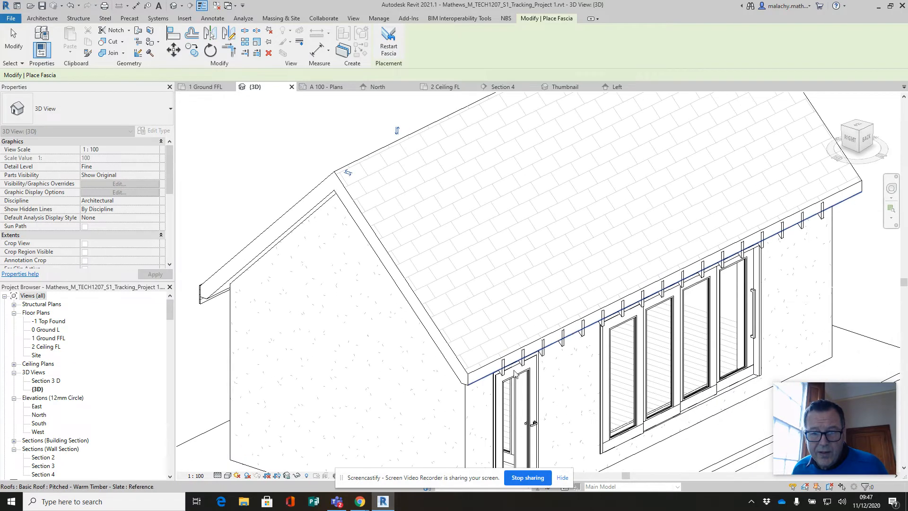
left_click(485, 369)
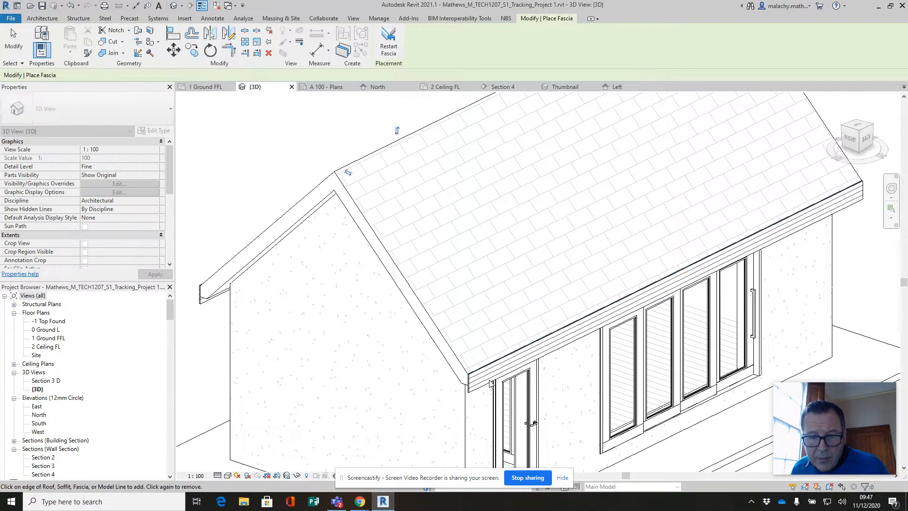
scroll(542, 387, "down", 2)
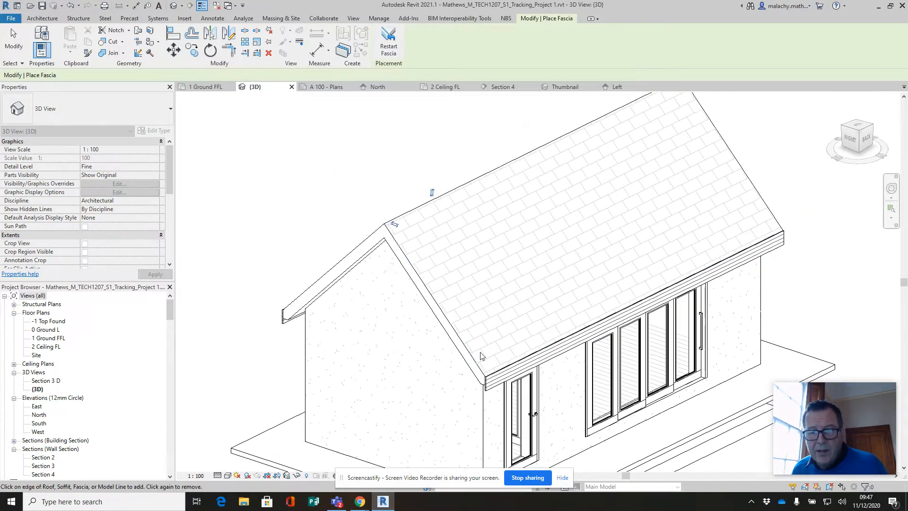
middle_click_drag(481, 354, 529, 352)
key("Escape")
key("Escape")
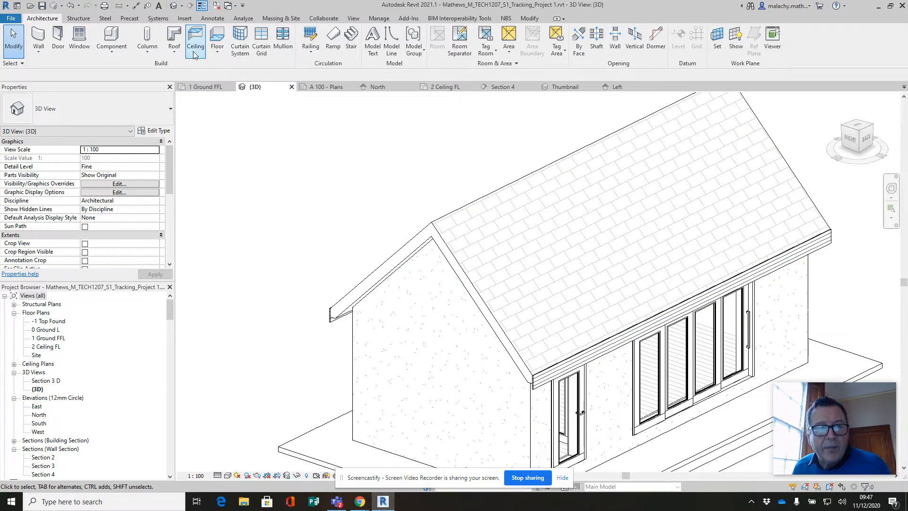
Place roof fascias along the four sloping roof edges at both gable ends.
left_click(174, 50)
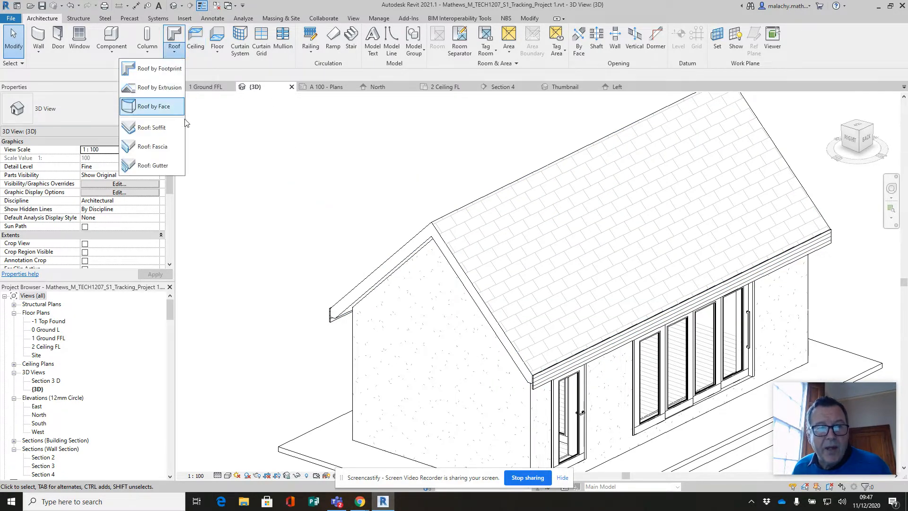
left_click(152, 146)
left_click(360, 286)
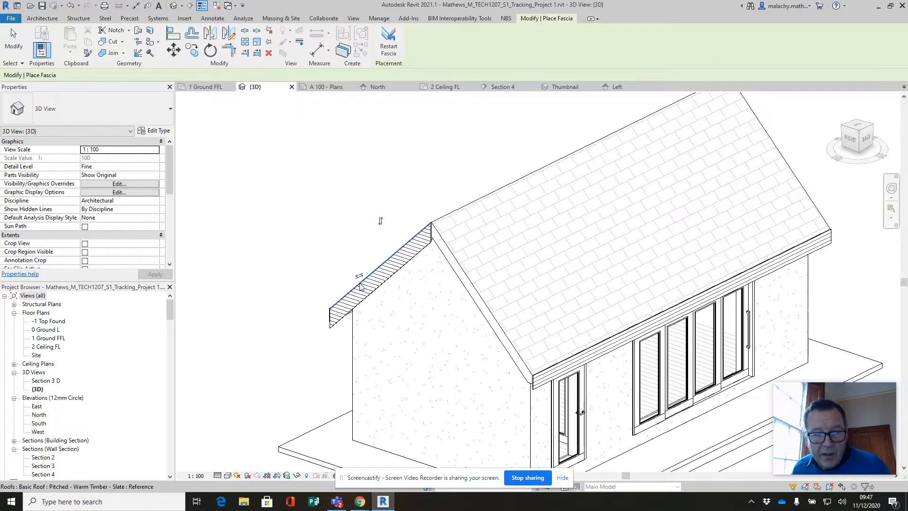
left_click(459, 271)
middle_click_drag(567, 259, 530, 305, "shift")
left_click(530, 305)
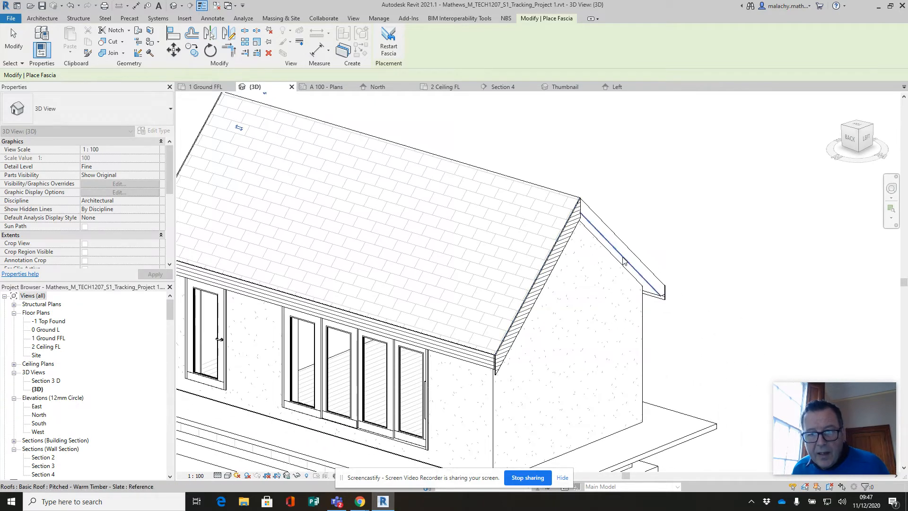
left_click(630, 254)
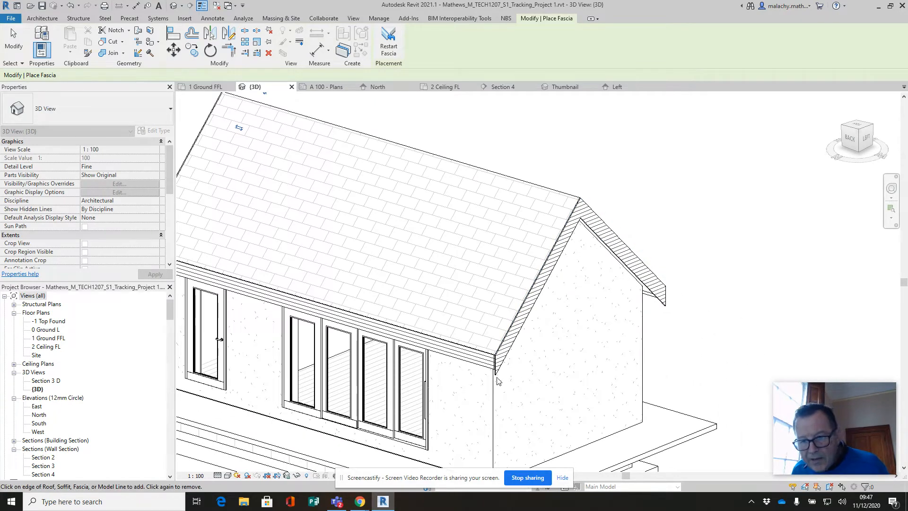
scroll(610, 260, "down", 4)
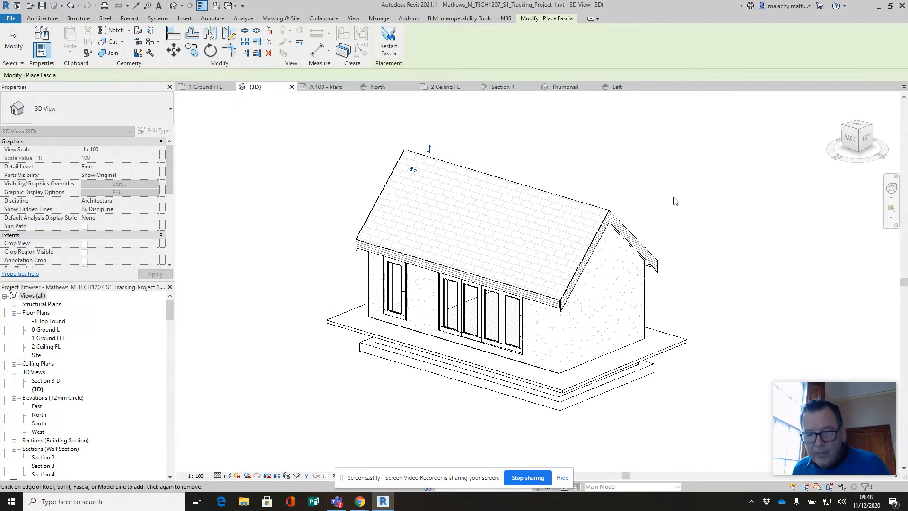
key("Escape")
key("Escape")
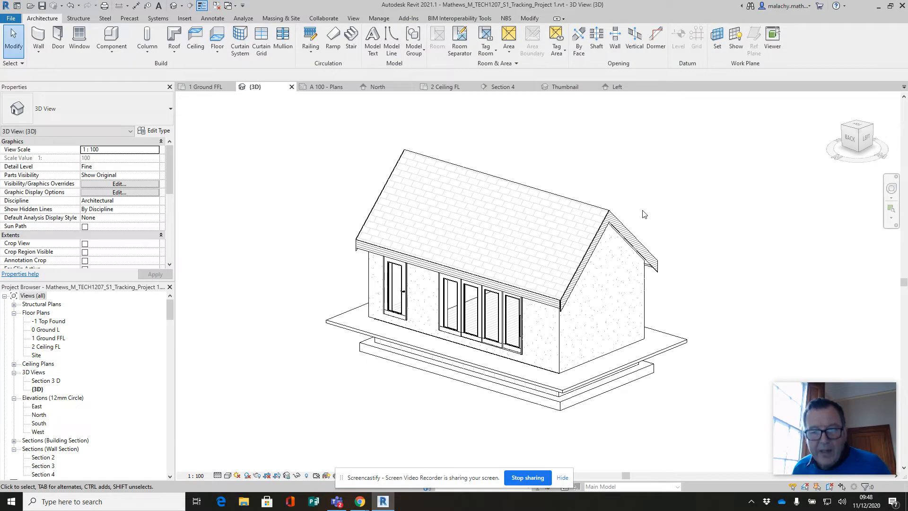
Start a roof gutter for the eaves above the glazed doors and open the Gutter type's properties.
scroll(547, 316, "up", 2)
scroll(548, 316, "up", 5)
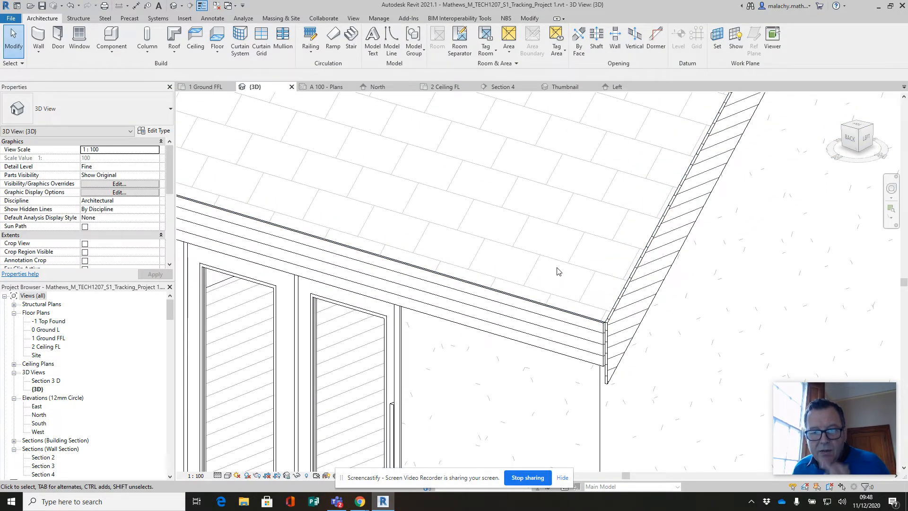
left_click(221, 55)
left_click(176, 51)
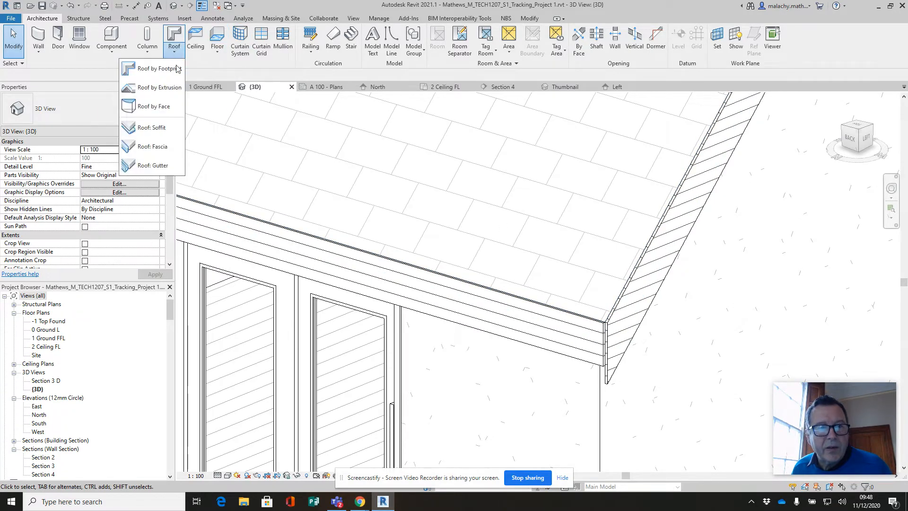
left_click(161, 166)
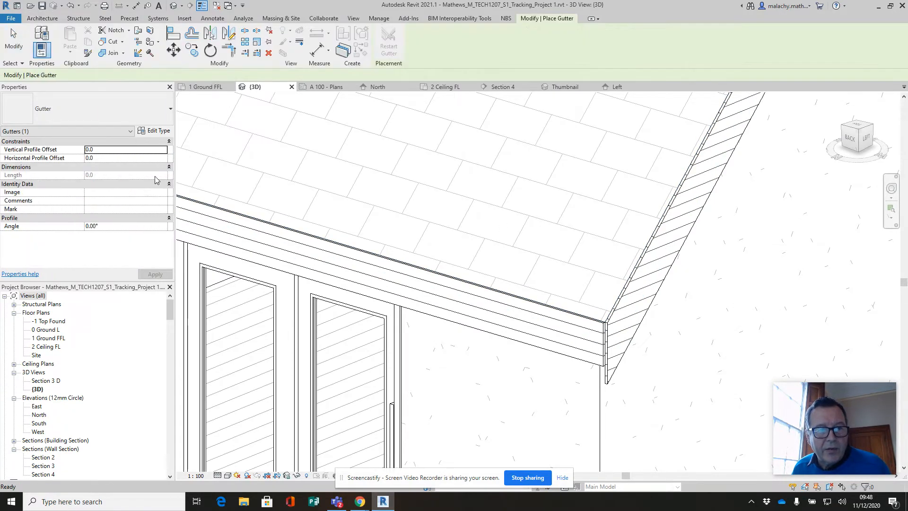
left_click(156, 132)
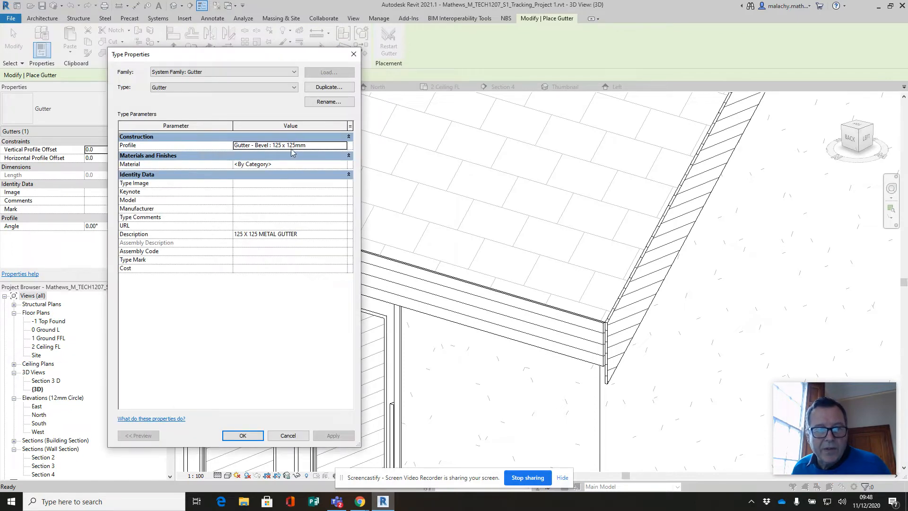
Assign the material BG_MAT_Metal_Aluminum-White_E.RMF-01 to the Gutter type and accept the type properties.
left_click(344, 164)
left_click(343, 165)
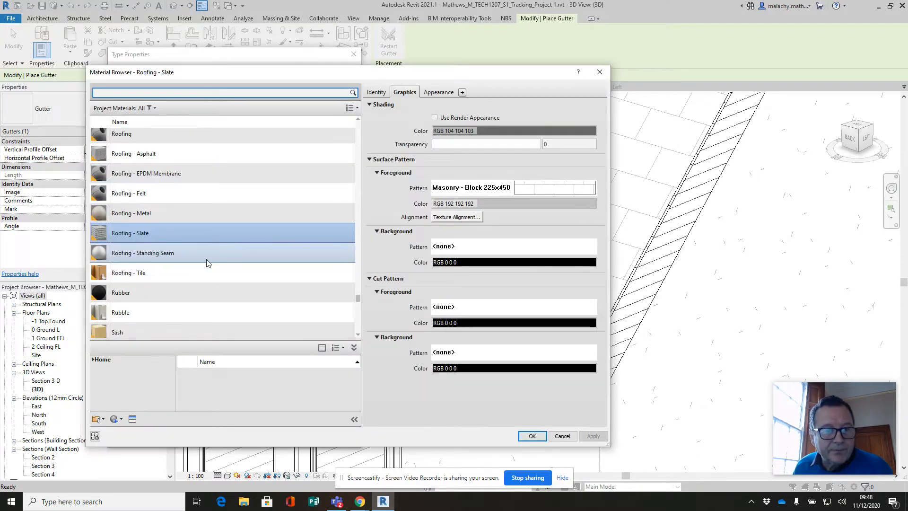
scroll(208, 257, "up", 6)
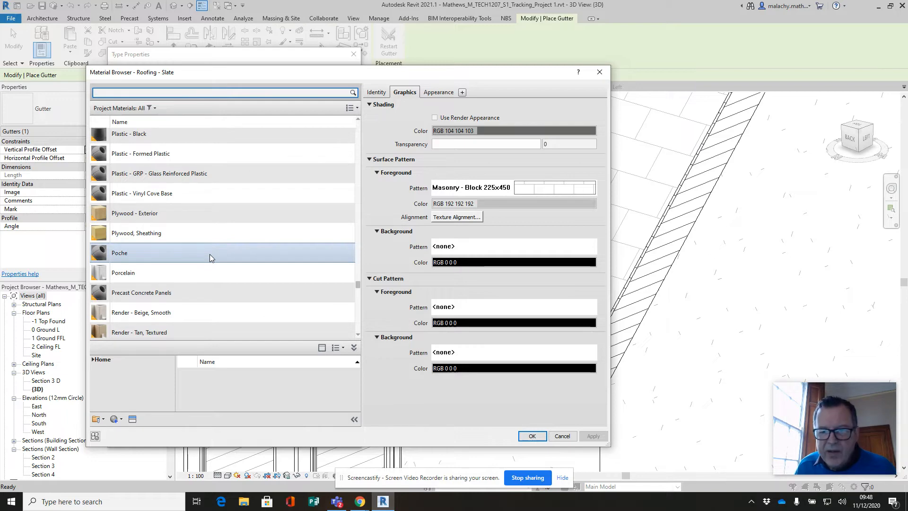
scroll(210, 258, "up", 12)
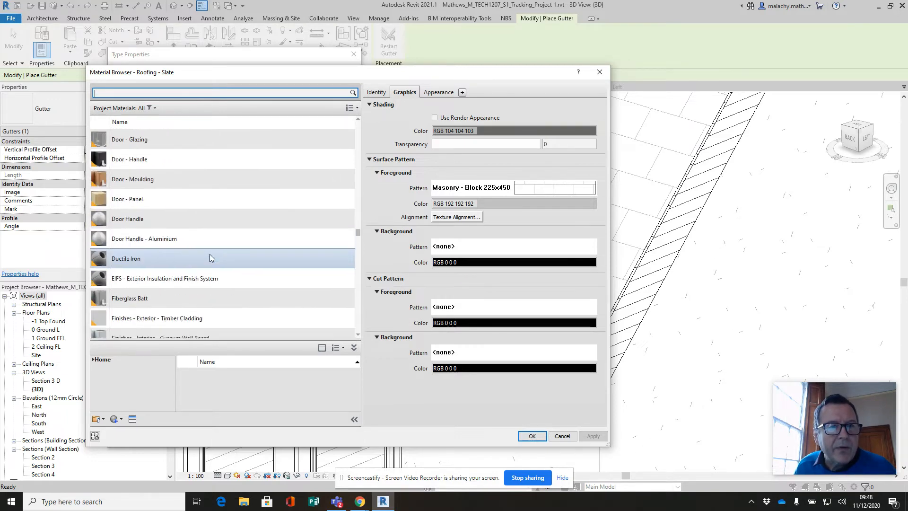
scroll(210, 258, "up", 15)
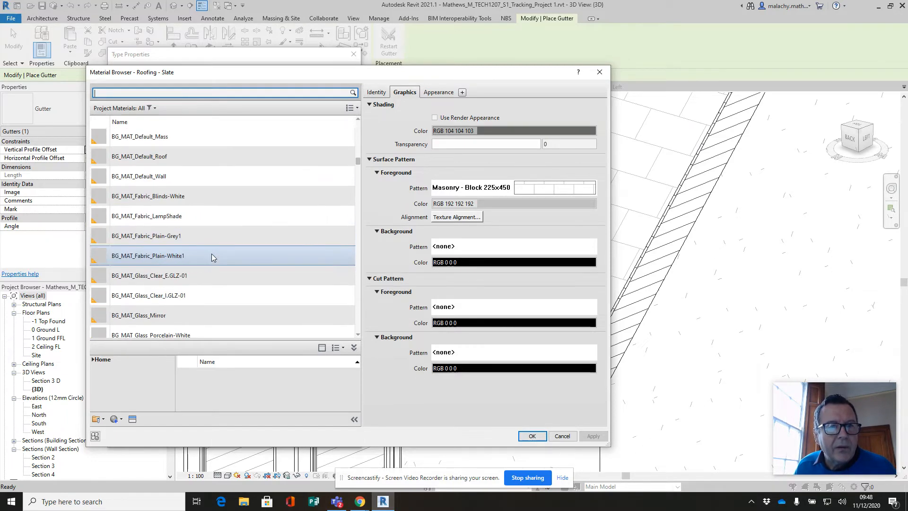
scroll(211, 257, "up", 12)
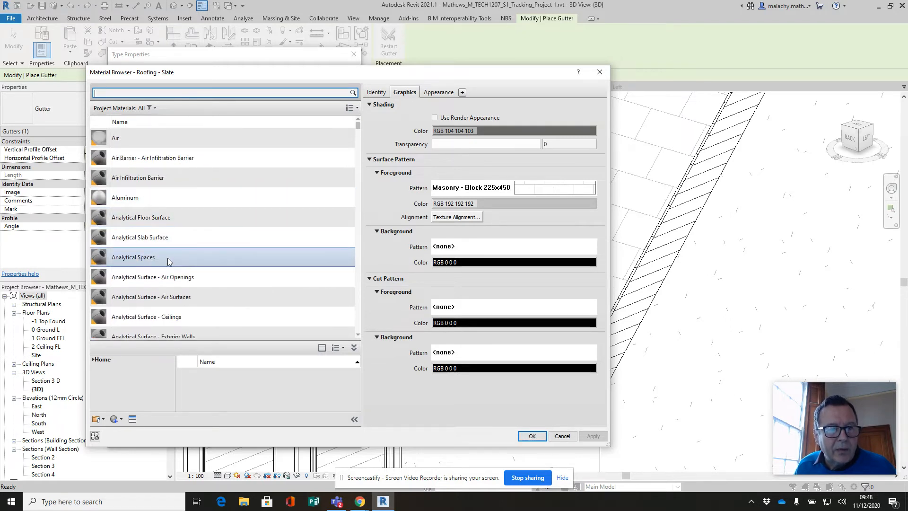
scroll(180, 274, "down", 7)
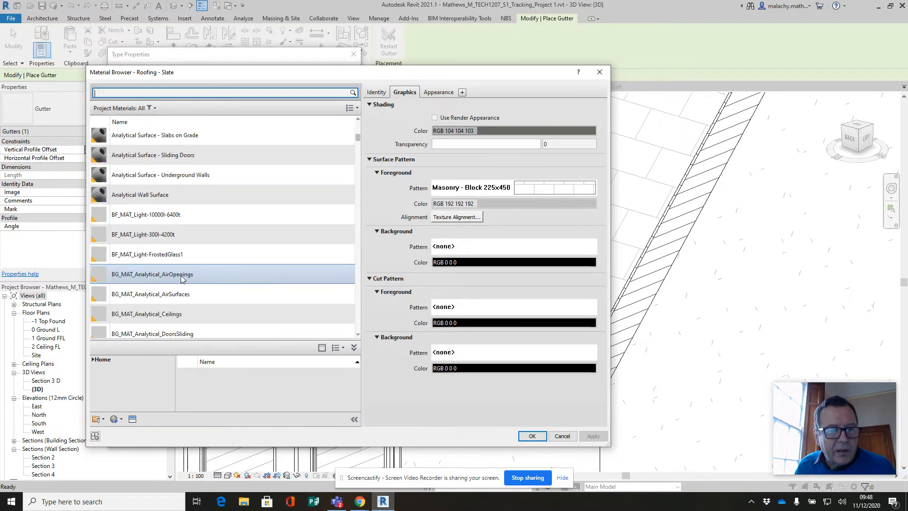
scroll(181, 279, "down", 3)
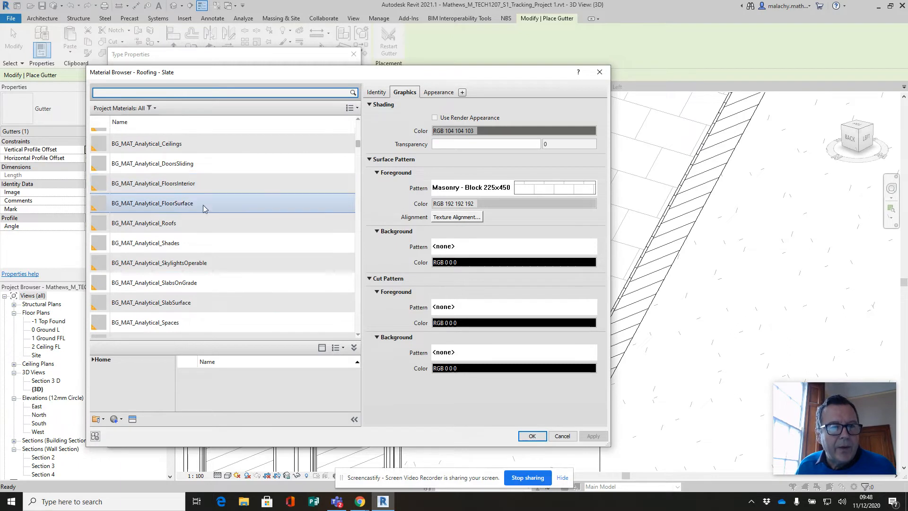
scroll(220, 234, "down", 4)
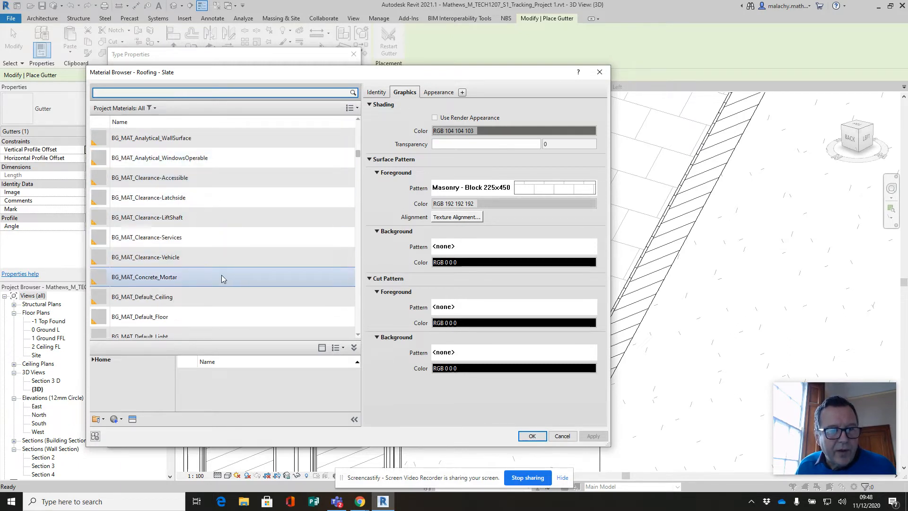
scroll(222, 274, "down", 6)
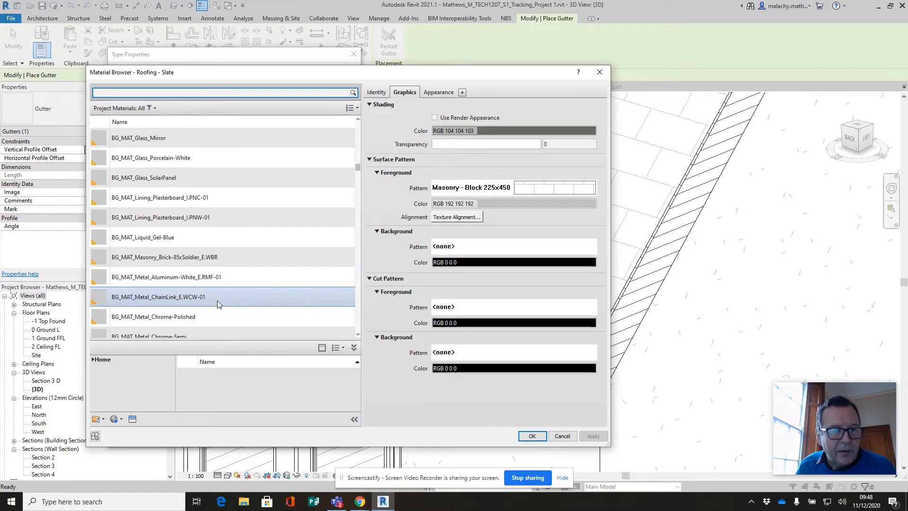
left_click(214, 282)
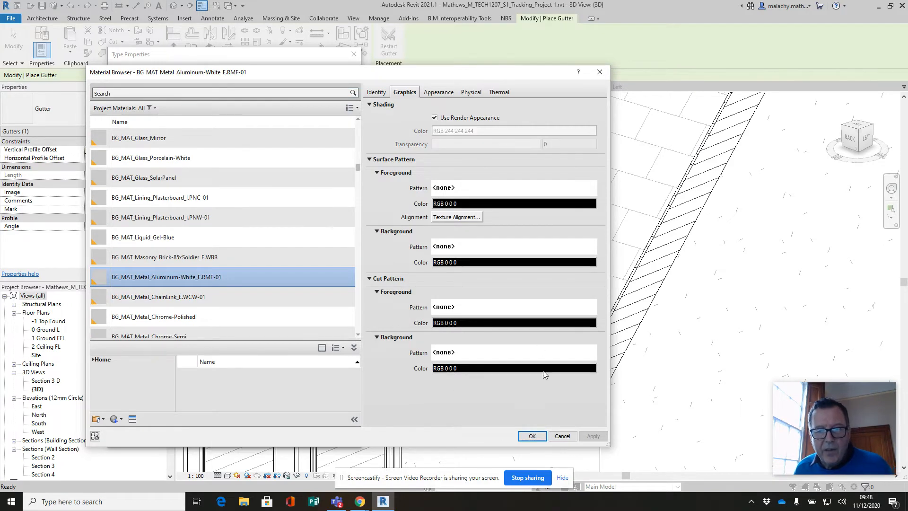
left_click(531, 435)
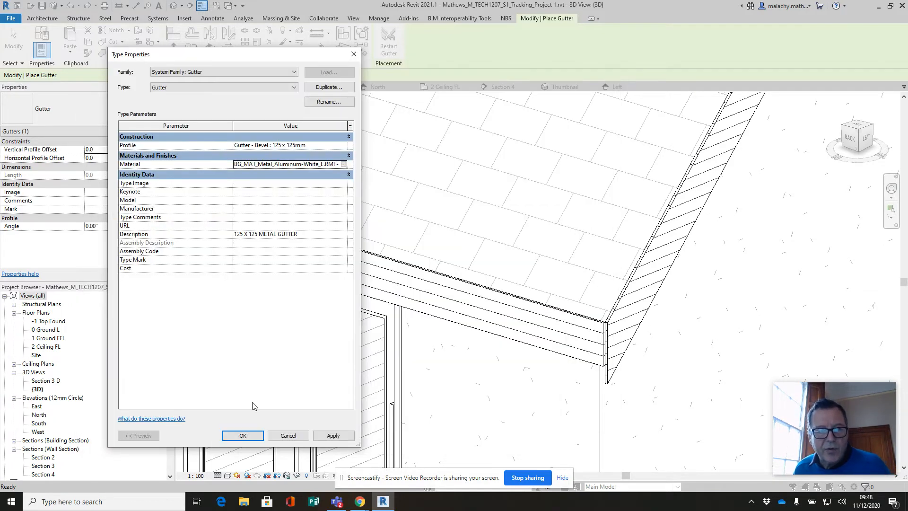
left_click(242, 435)
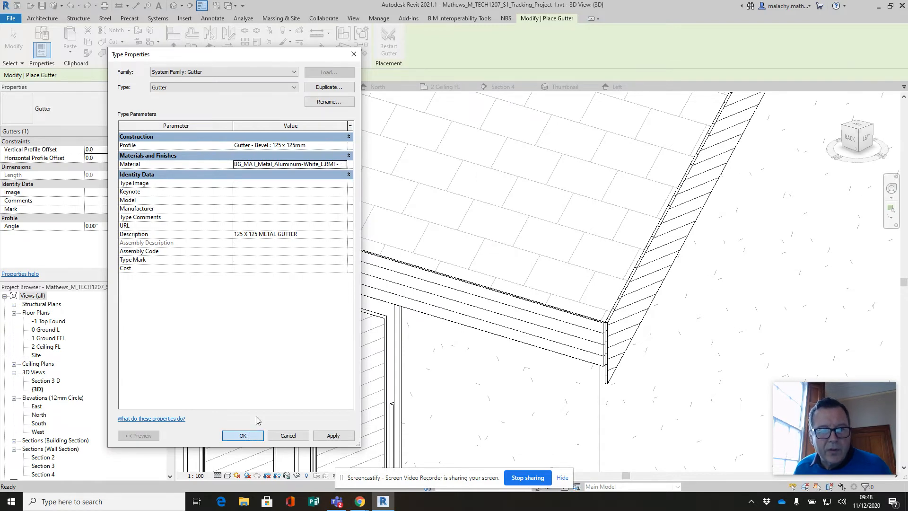
Place the gutter along the upper outer edge of the eaves fascia on both long sides of the roof and finish the command.
scroll(609, 307, "up", 5)
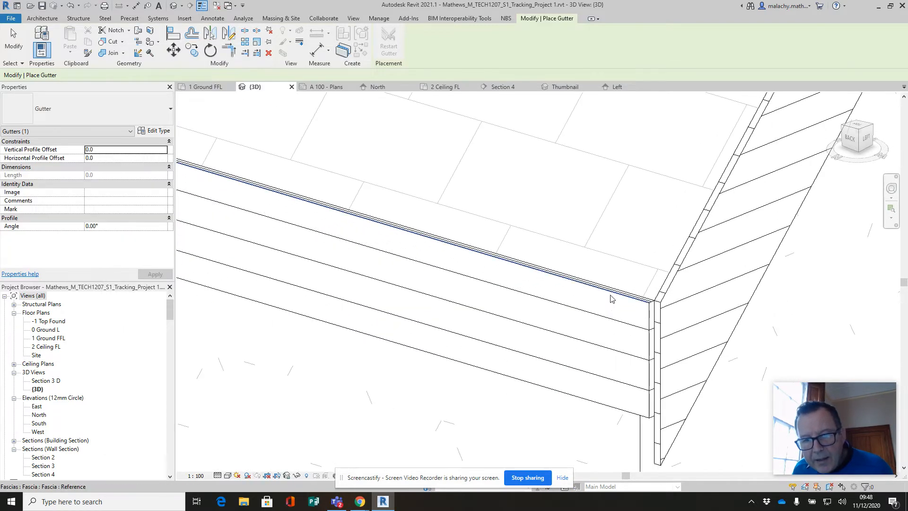
left_click(612, 299)
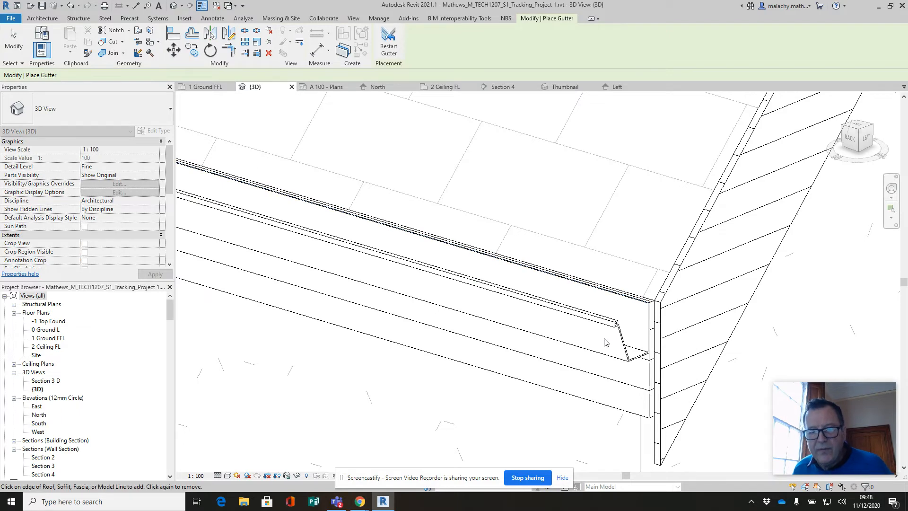
scroll(604, 341, "down", 4)
middle_click_drag(618, 351, 509, 383, "shift")
scroll(291, 414, "up", 4)
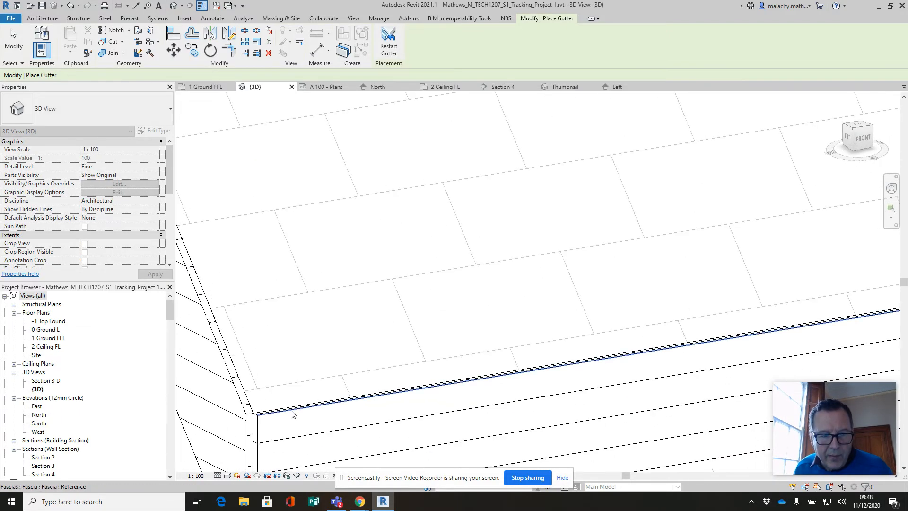
scroll(291, 414, "down", 5)
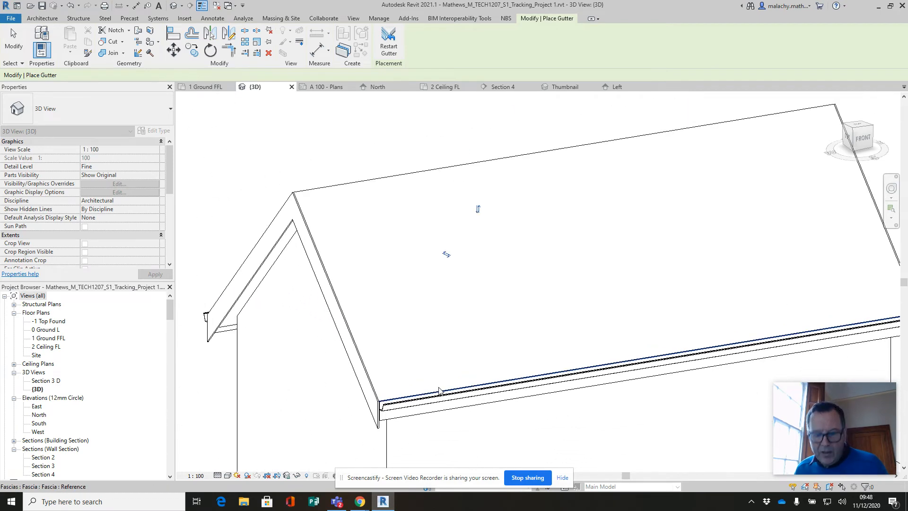
middle_click_drag(461, 339, 509, 337, "shift")
scroll(518, 334, "down", 1)
scroll(518, 407, "up", 2)
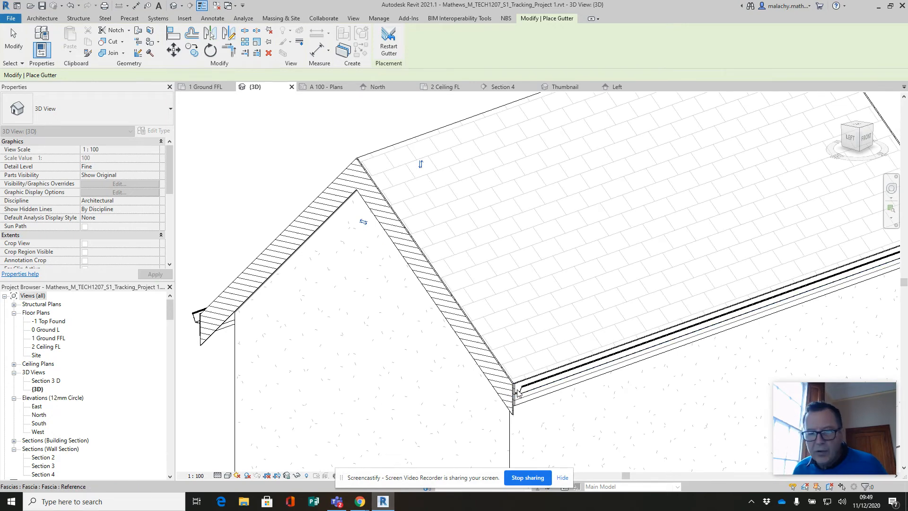
scroll(532, 410, "down", 2)
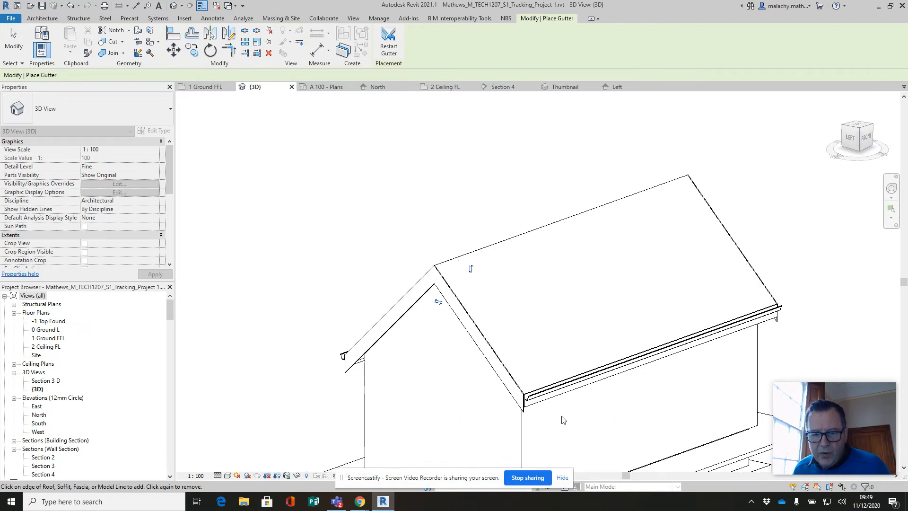
scroll(528, 368, "down", 1)
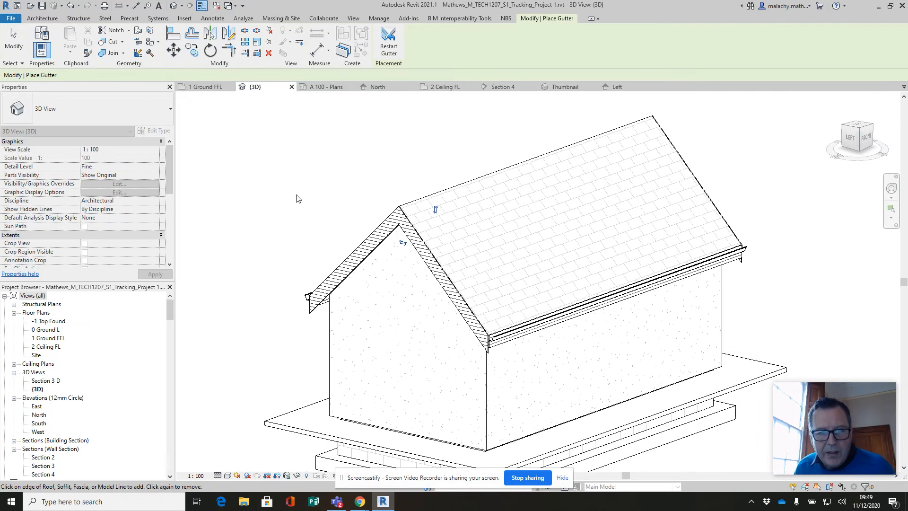
key("Escape")
key("Escape")
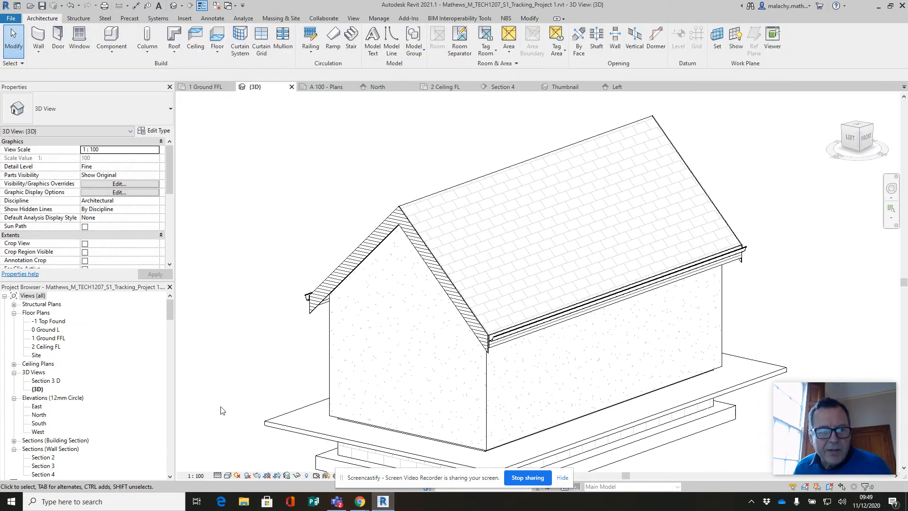
Set the 3D view's visual style to Shaded and inspect the gutters and fascias from both long sides of the building.
left_click(228, 475)
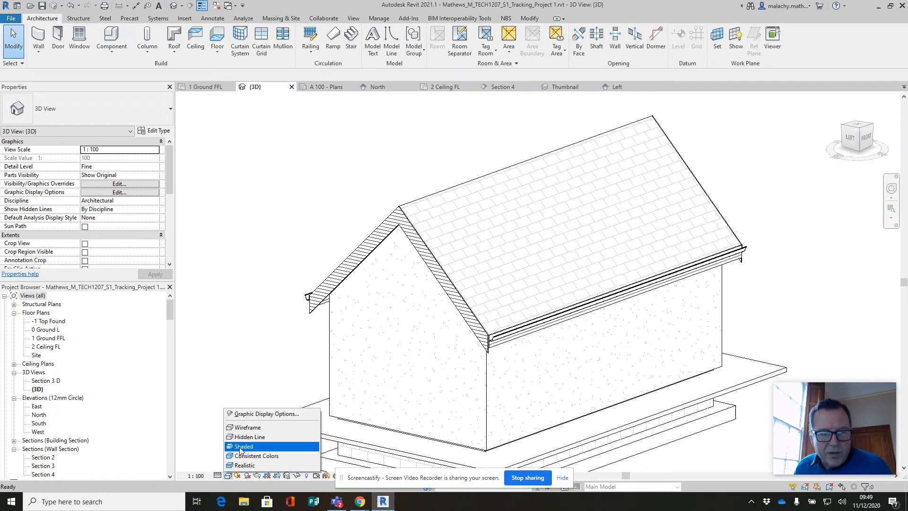
left_click(240, 447)
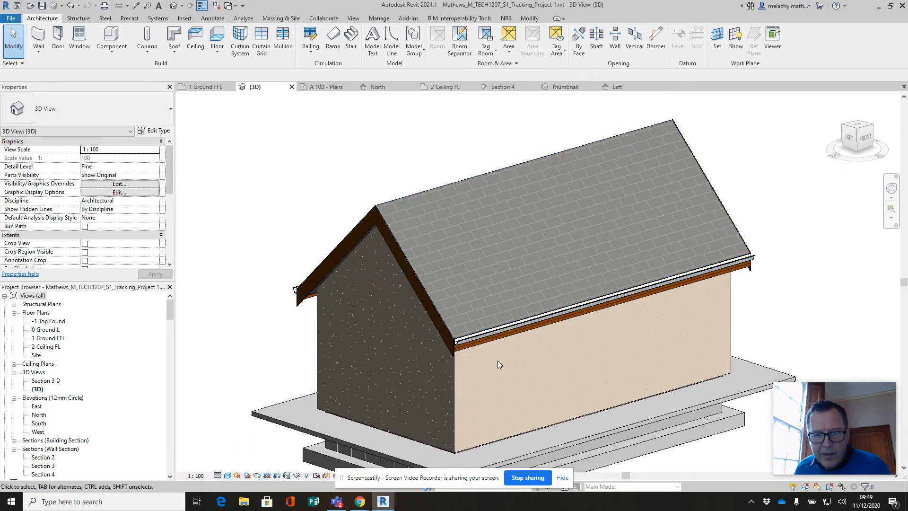
scroll(487, 360, "up", 4)
scroll(487, 361, "up", 1)
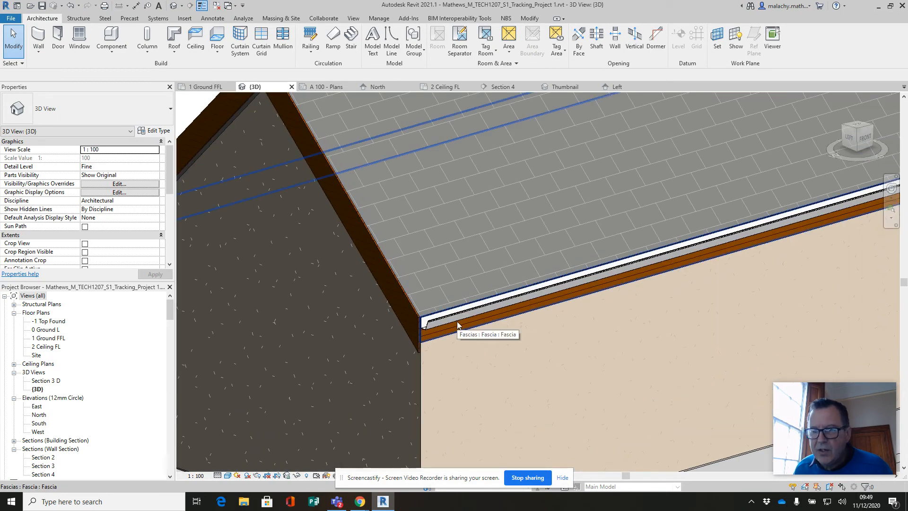
scroll(461, 324, "down", 5)
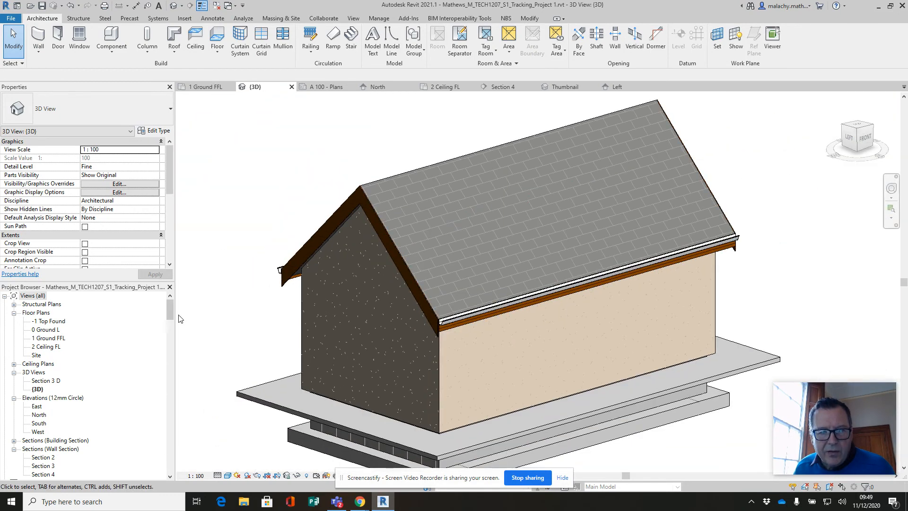
middle_click_drag(244, 335, 447, 358, "shift")
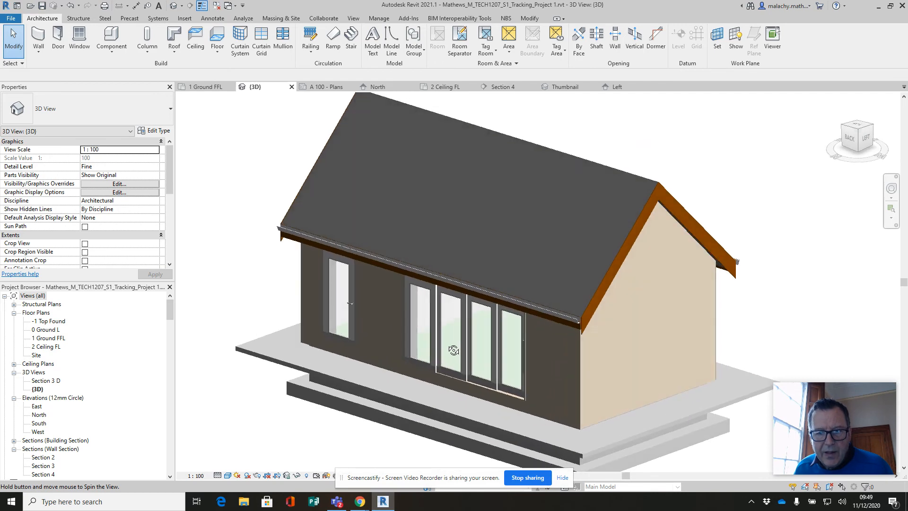